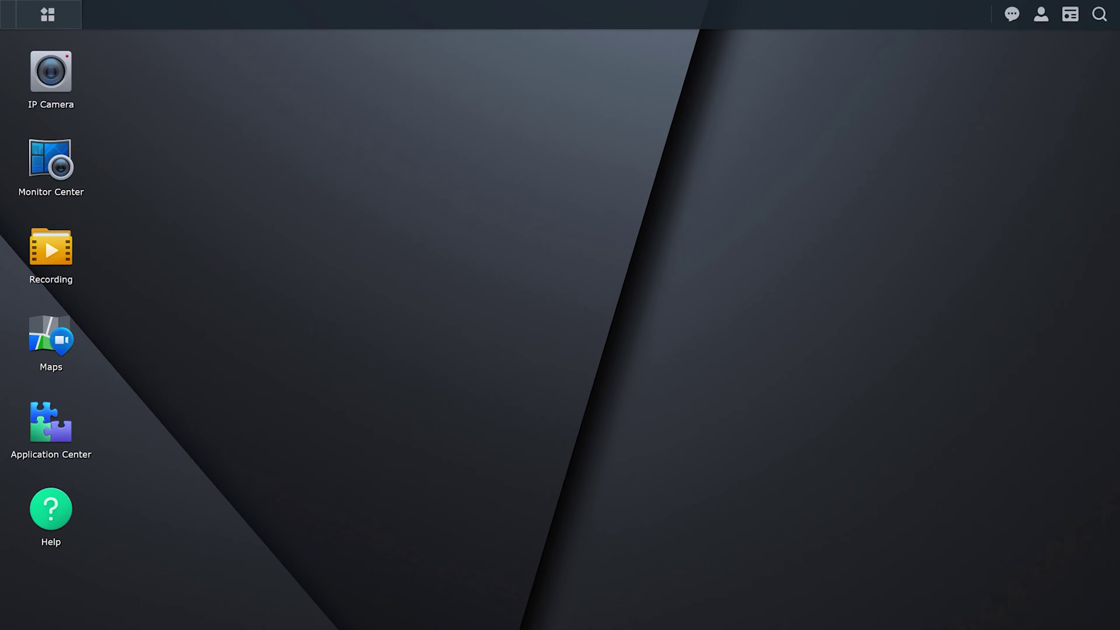
- Add a Triggered, Interruptible action rule named 'Send Face Recognition Results to Chat'
{"action": "left_click", "coordinate": [47, 14]}
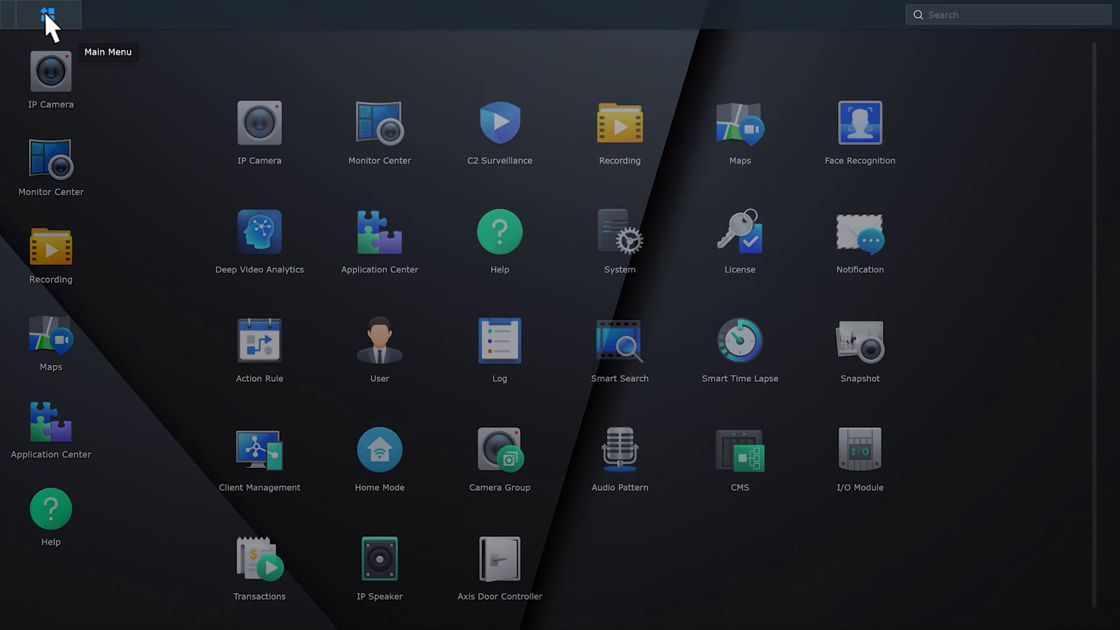
{"action": "left_click", "coordinate": [248, 357]}
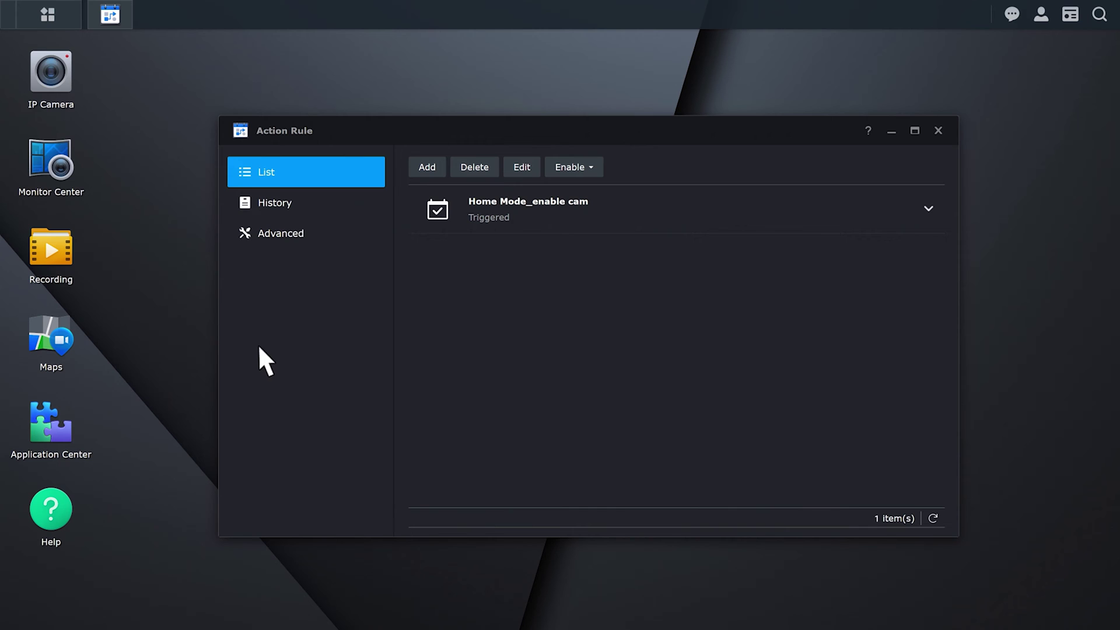
{"action": "left_click", "coordinate": [425, 169]}
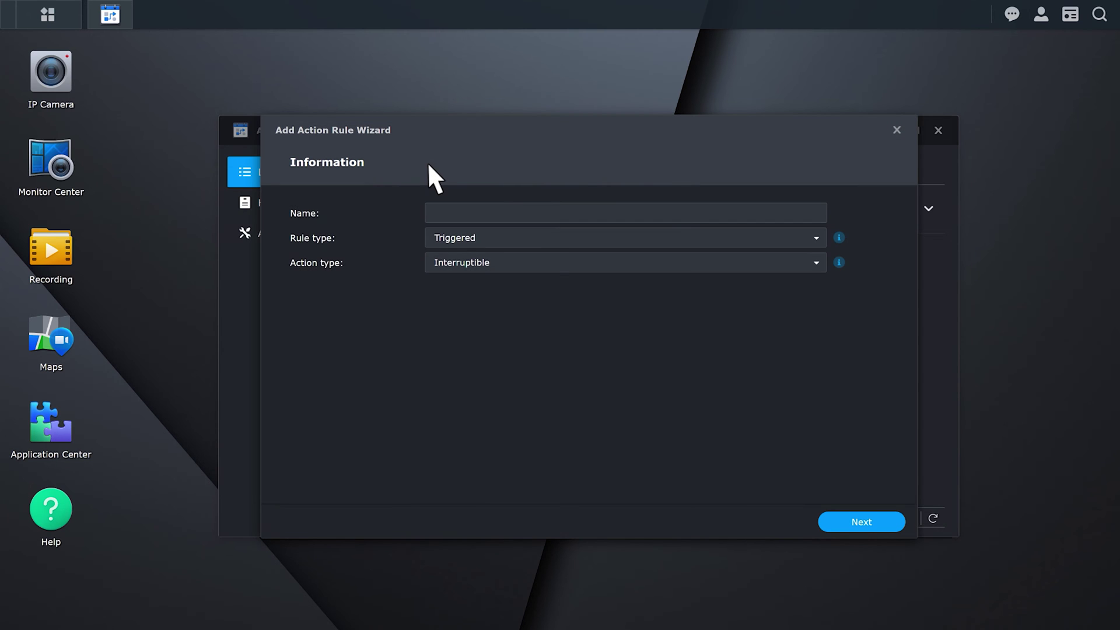
{"action": "left_click", "coordinate": [510, 211]}
{"action": "type", "text": "Send F"}
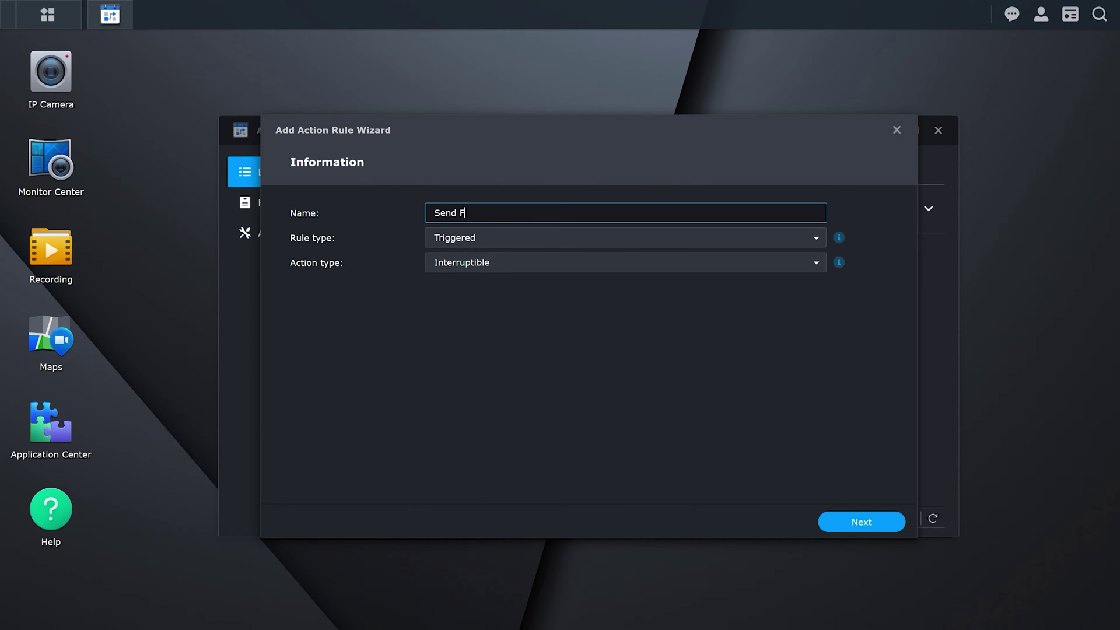
{"action": "type", "text": "ace Recognition Results to Chat"}
{"action": "left_click", "coordinate": [510, 235]}
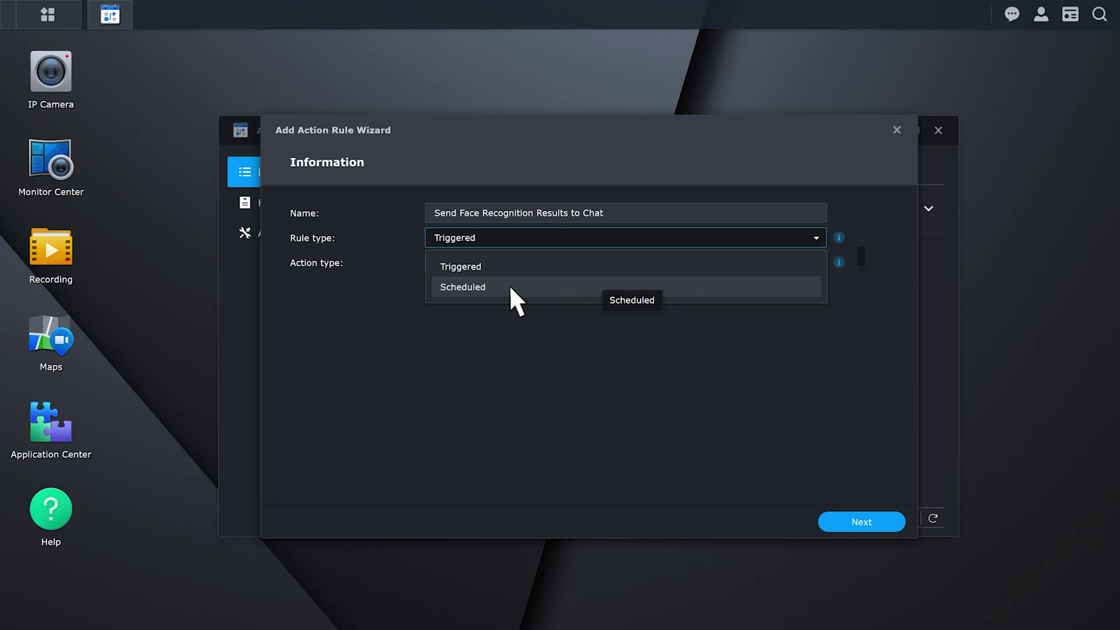
{"action": "left_click", "coordinate": [509, 263]}
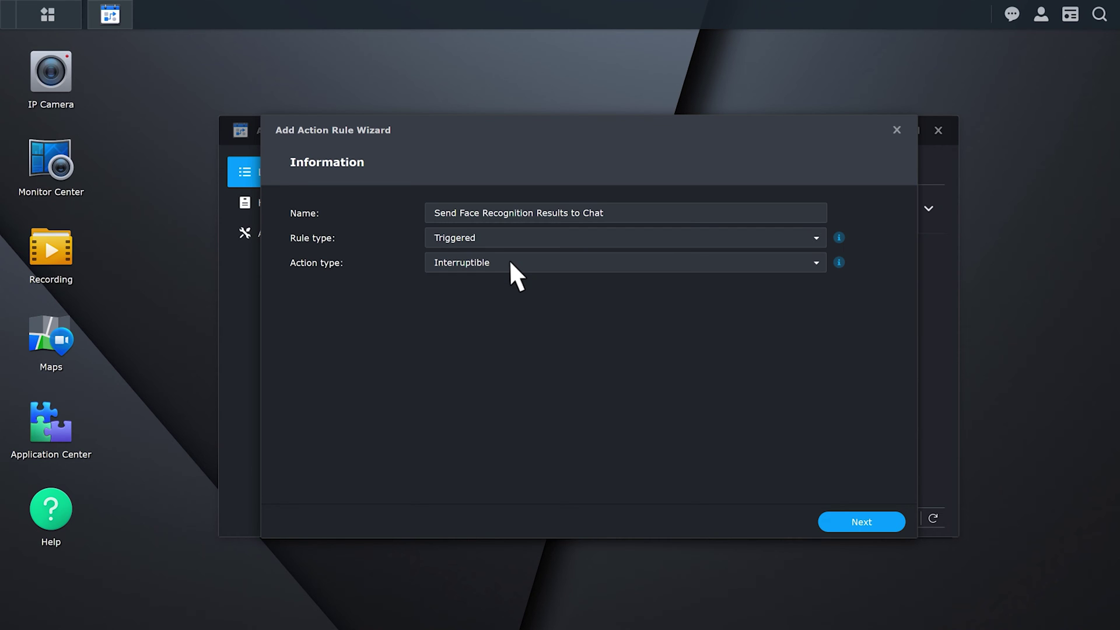
{"action": "left_click", "coordinate": [868, 521]}
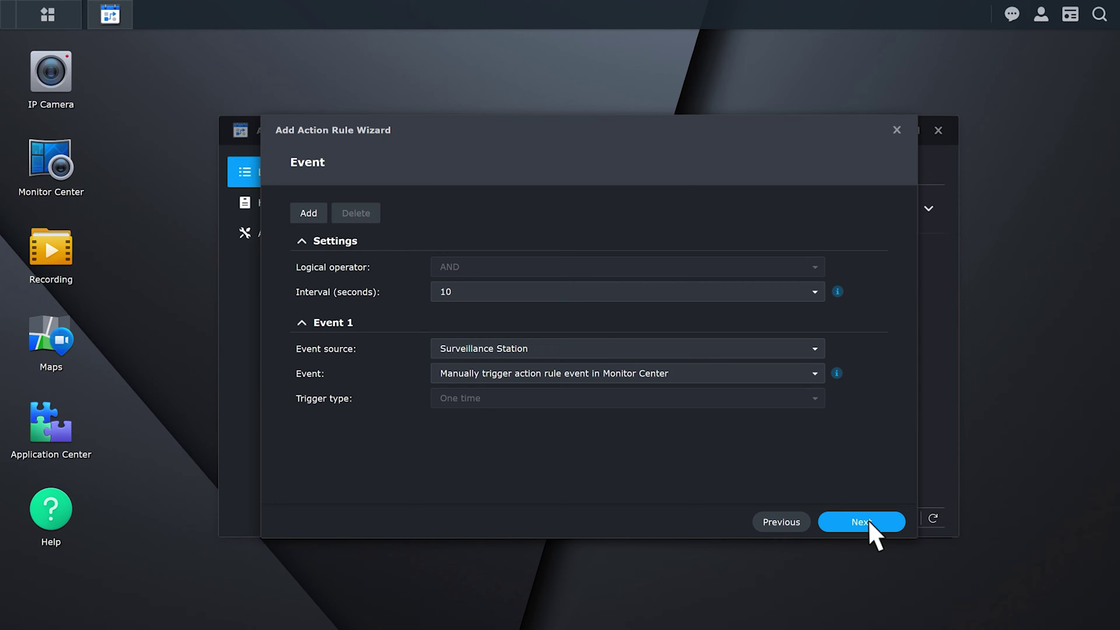
- Set the event source to Face Recognition with the event 'Unknown face detected'
{"action": "left_click", "coordinate": [713, 349]}
{"action": "left_click", "coordinate": [714, 552]}
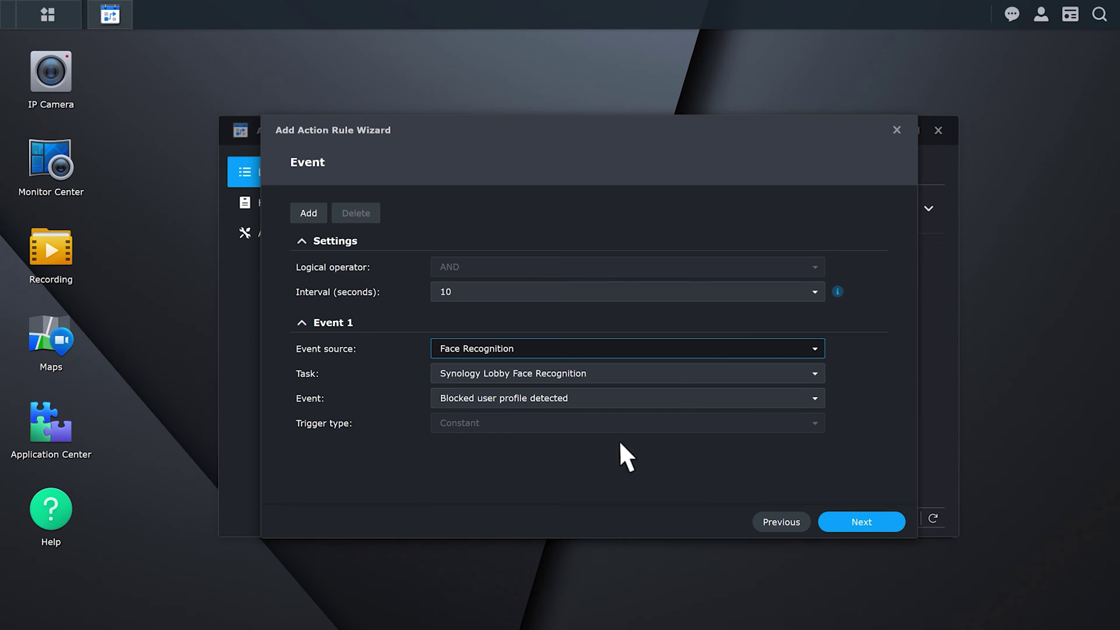
{"action": "left_click", "coordinate": [582, 398]}
{"action": "left_click", "coordinate": [583, 505]}
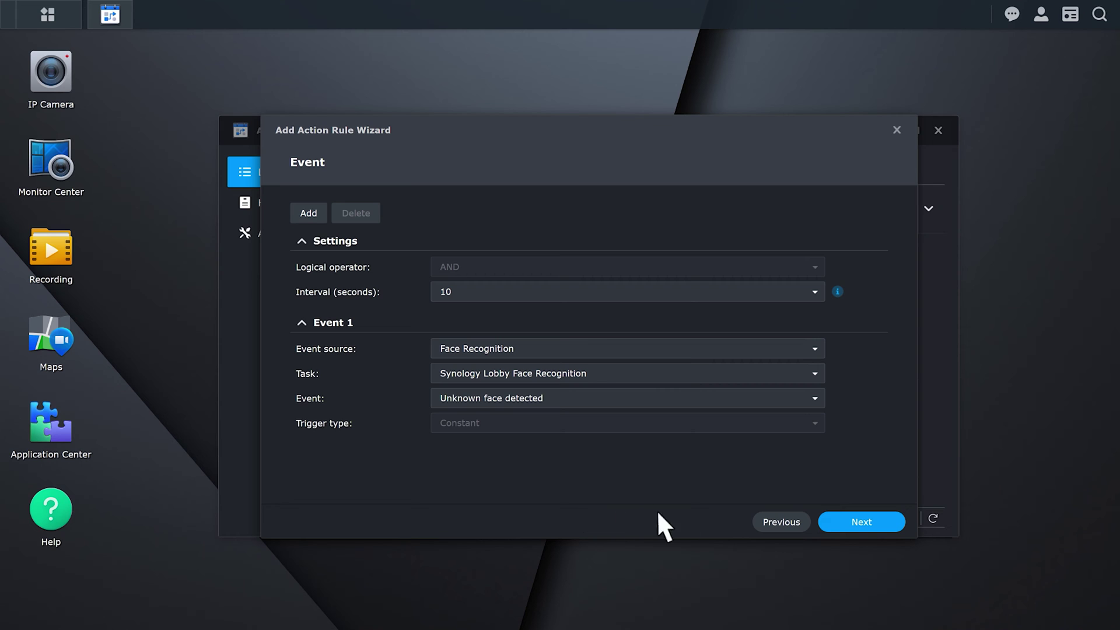
{"action": "left_click", "coordinate": [865, 523]}
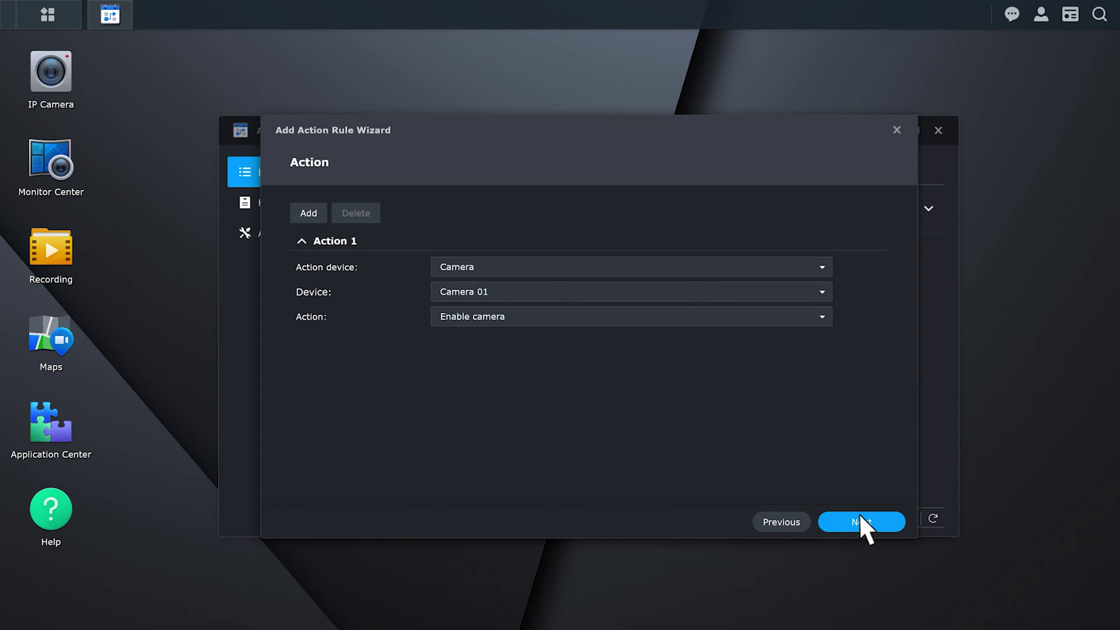
- Make Action 1 a Webhook device using the POST method
{"action": "left_click", "coordinate": [600, 266]}
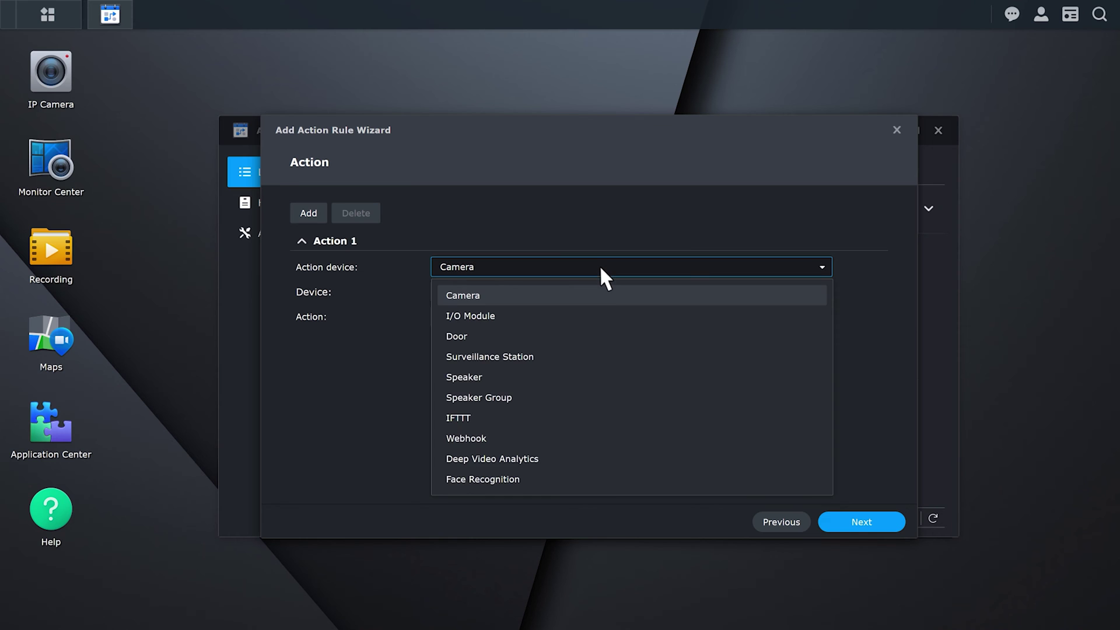
{"action": "left_click", "coordinate": [599, 436]}
{"action": "left_click", "coordinate": [544, 286]}
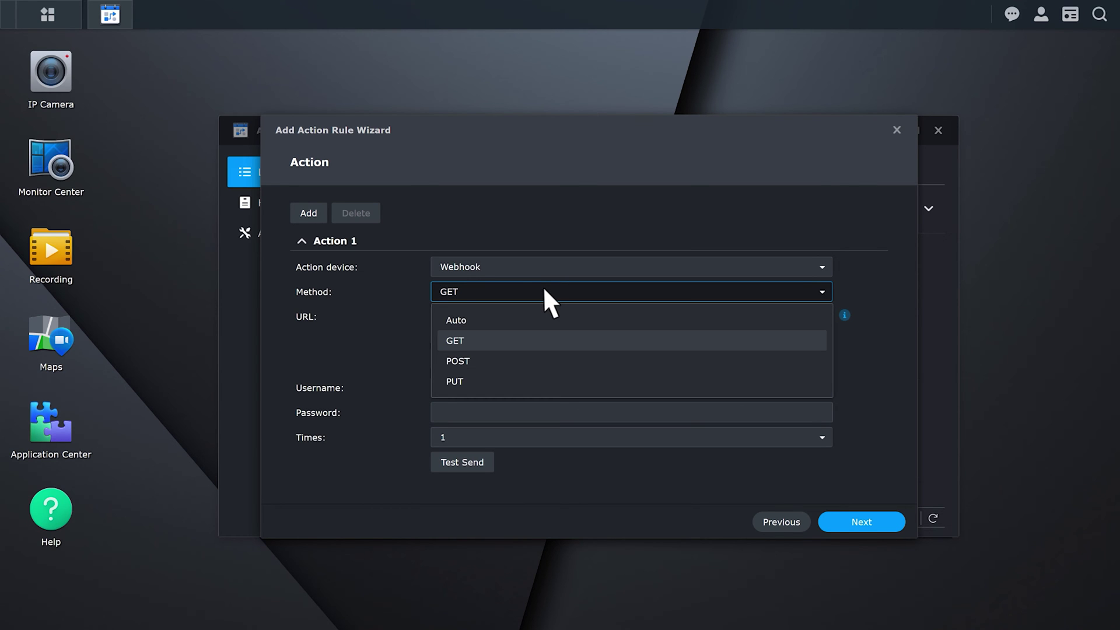
{"action": "left_click", "coordinate": [546, 360]}
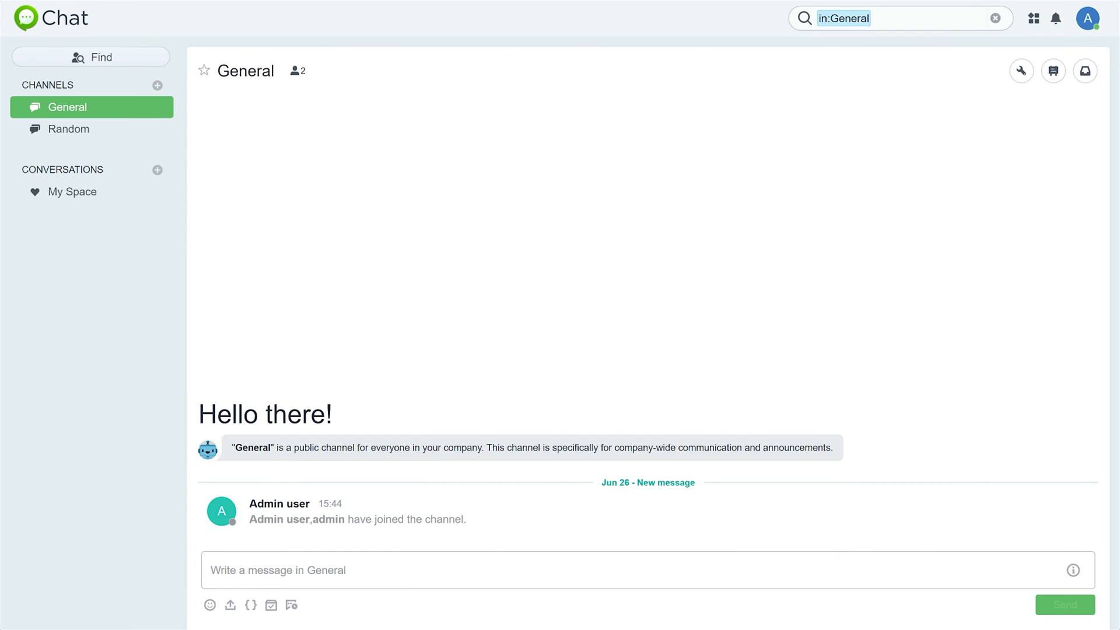
- In Chat's integration settings, start a new incoming webhook named 'Face Recognition Results'
{"action": "left_click", "coordinate": [1087, 21]}
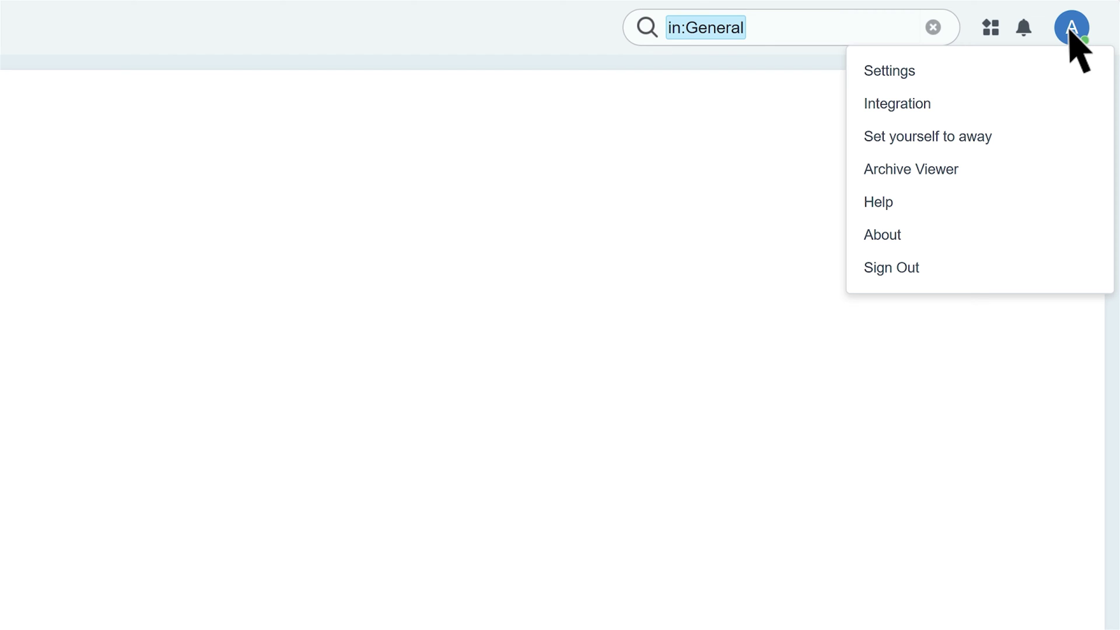
{"action": "left_click", "coordinate": [933, 104]}
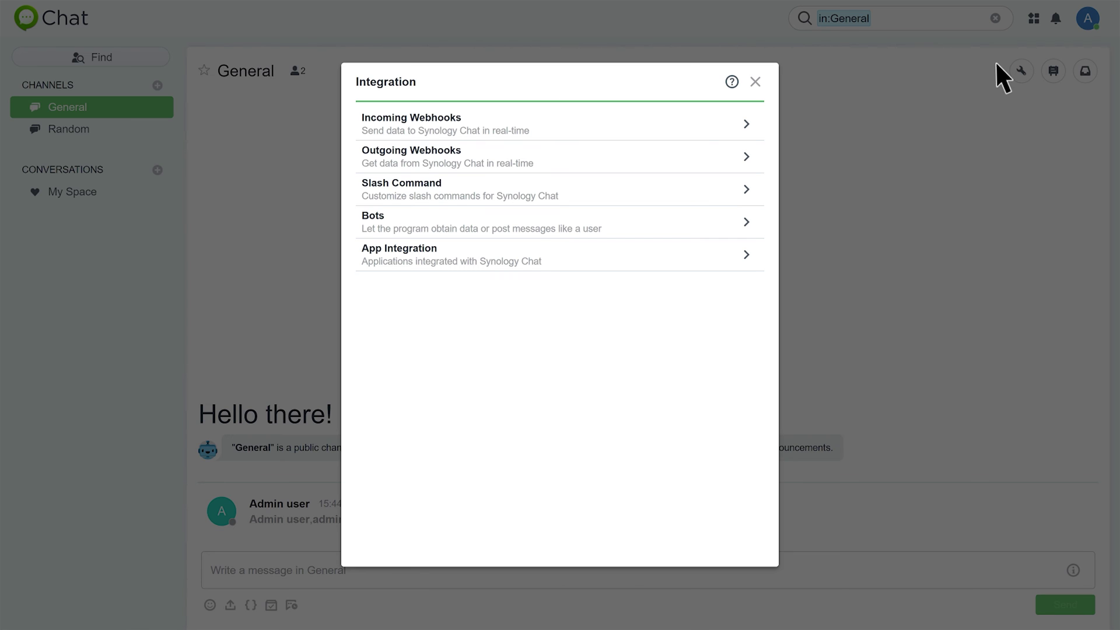
{"action": "left_click", "coordinate": [627, 120]}
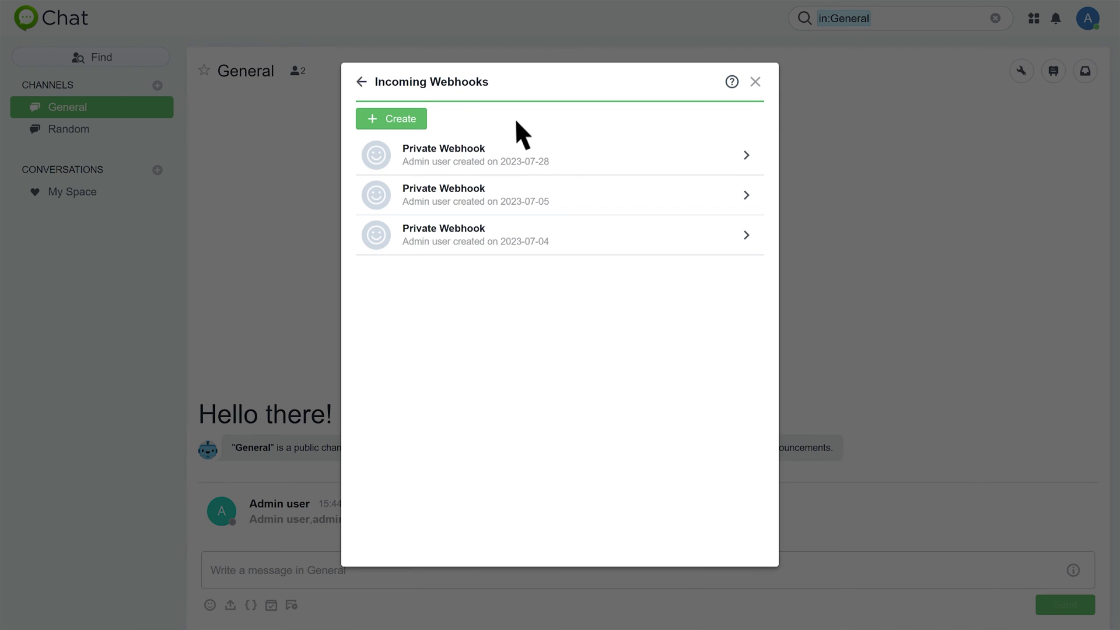
{"action": "left_click", "coordinate": [408, 118]}
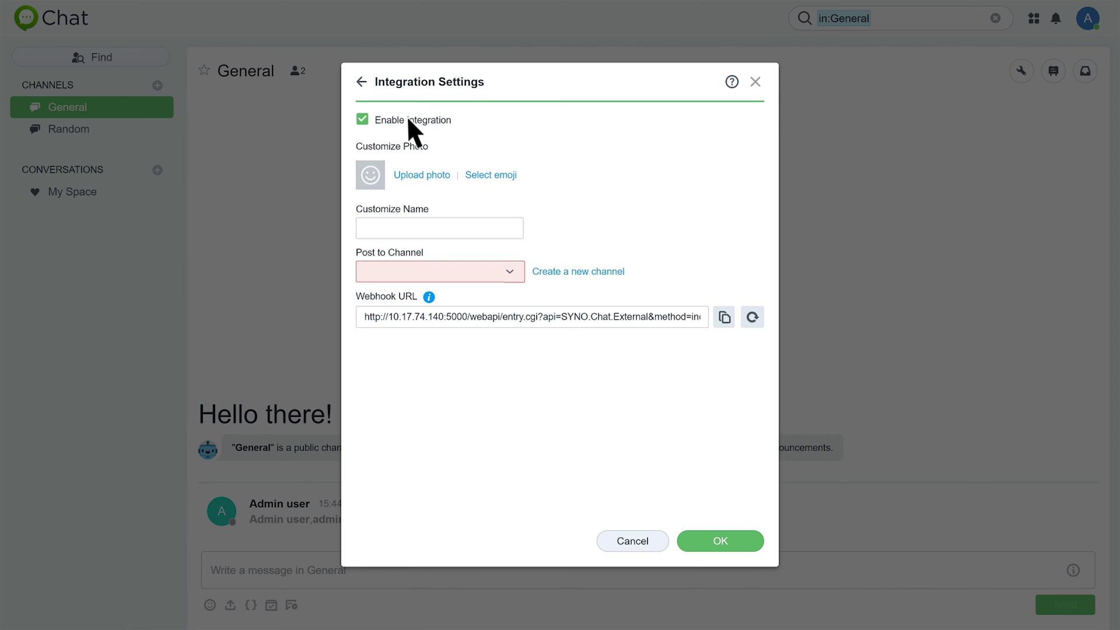
{"action": "left_click", "coordinate": [408, 225]}
{"action": "type", "text": "Face Rec"}
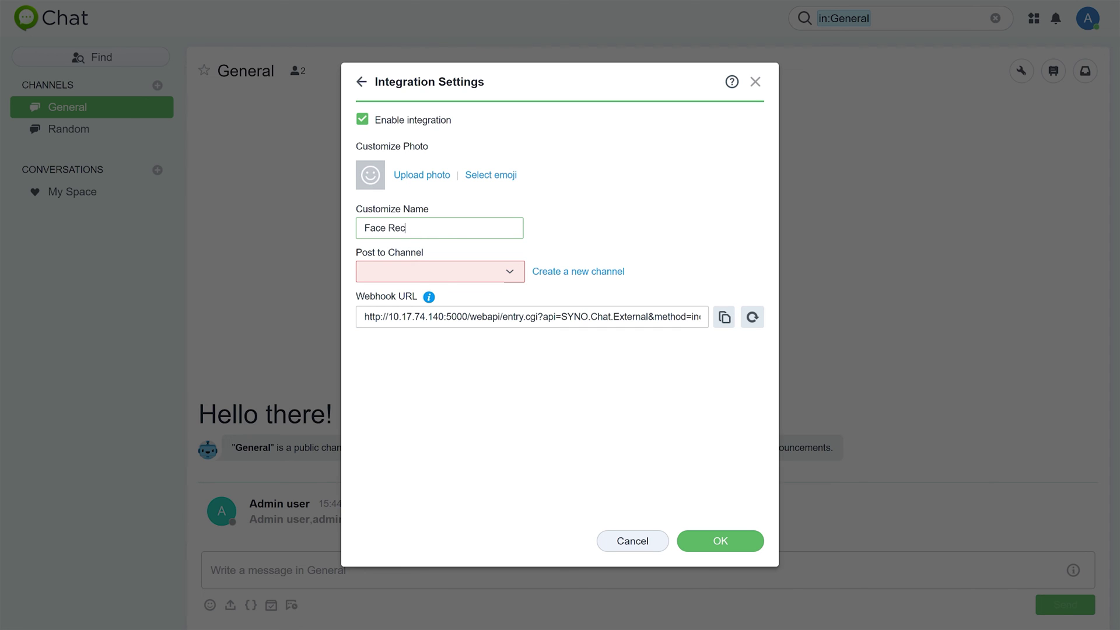
{"action": "type", "text": "ognition Results"}
- Post it to a new private channel 'Building_Administrator', copy the webhook URL and save
{"action": "left_click", "coordinate": [509, 271]}
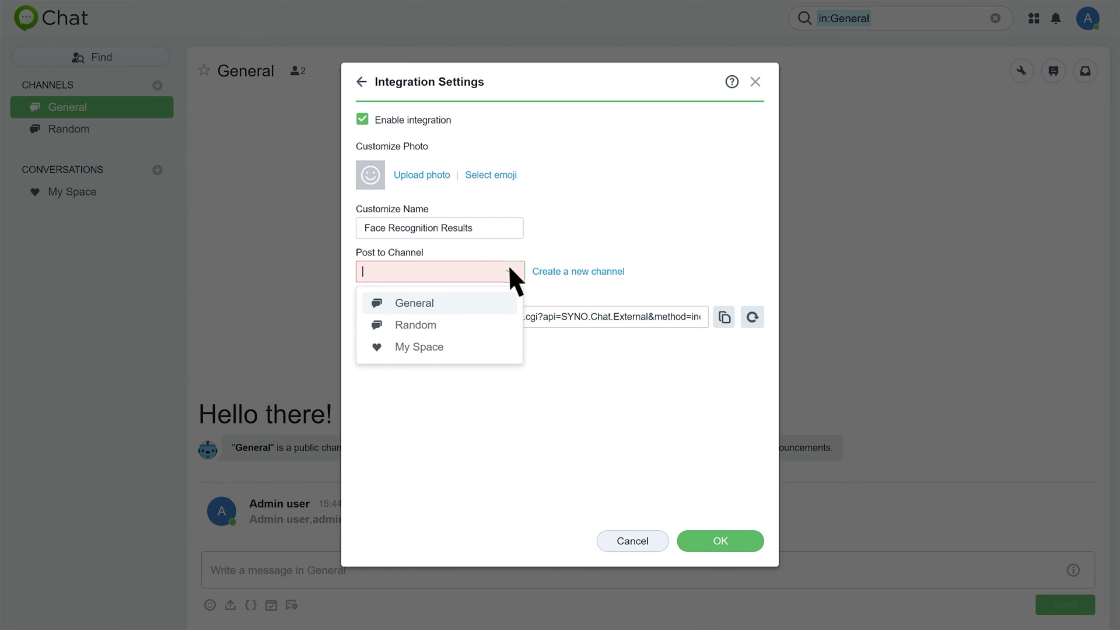
{"action": "left_click", "coordinate": [554, 271]}
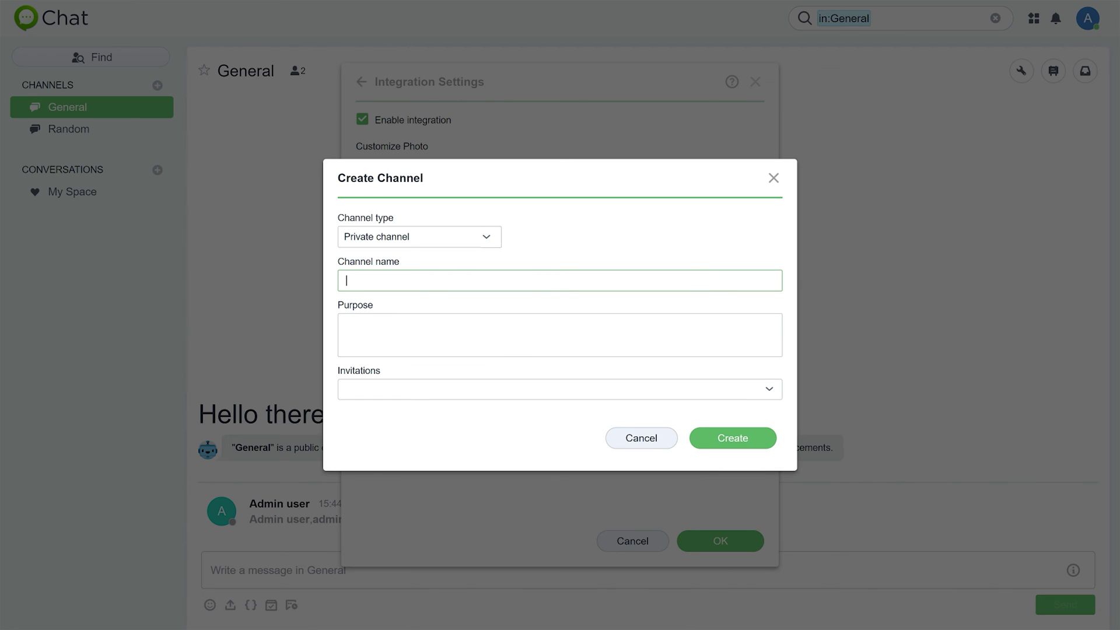
{"action": "type", "text": "Building_Administrator"}
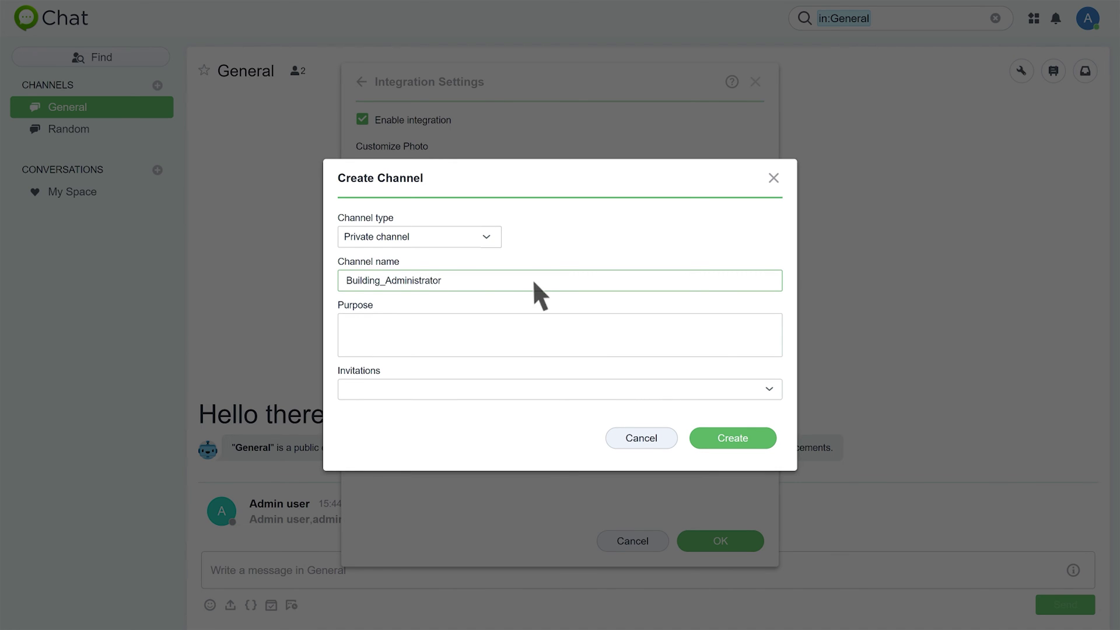
{"action": "left_click", "coordinate": [733, 439]}
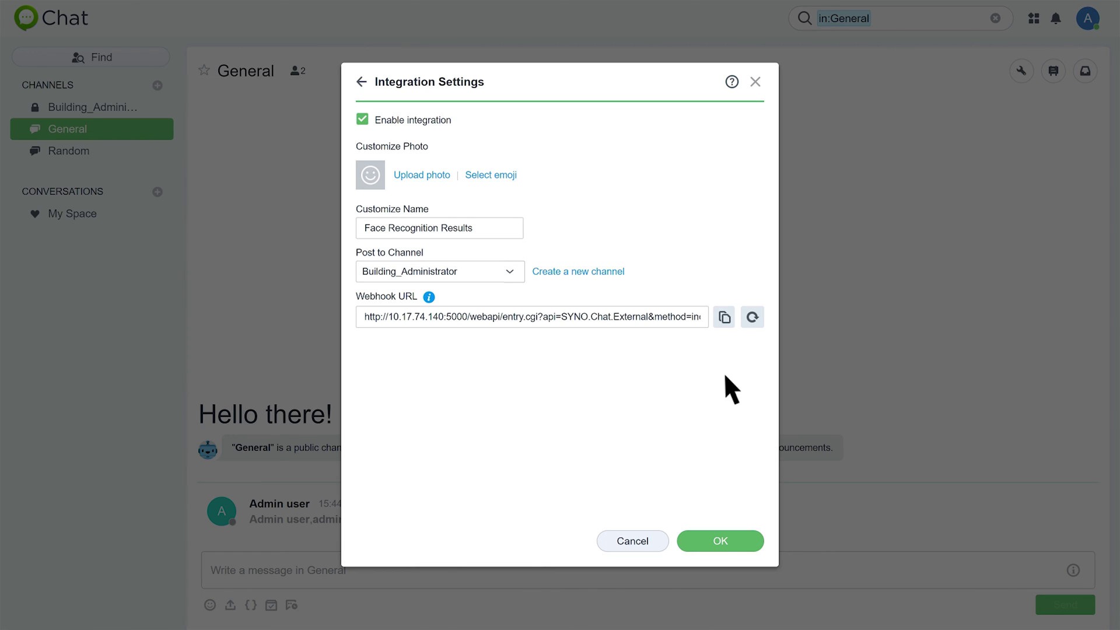
{"action": "left_click", "coordinate": [724, 317]}
{"action": "left_click", "coordinate": [729, 539]}
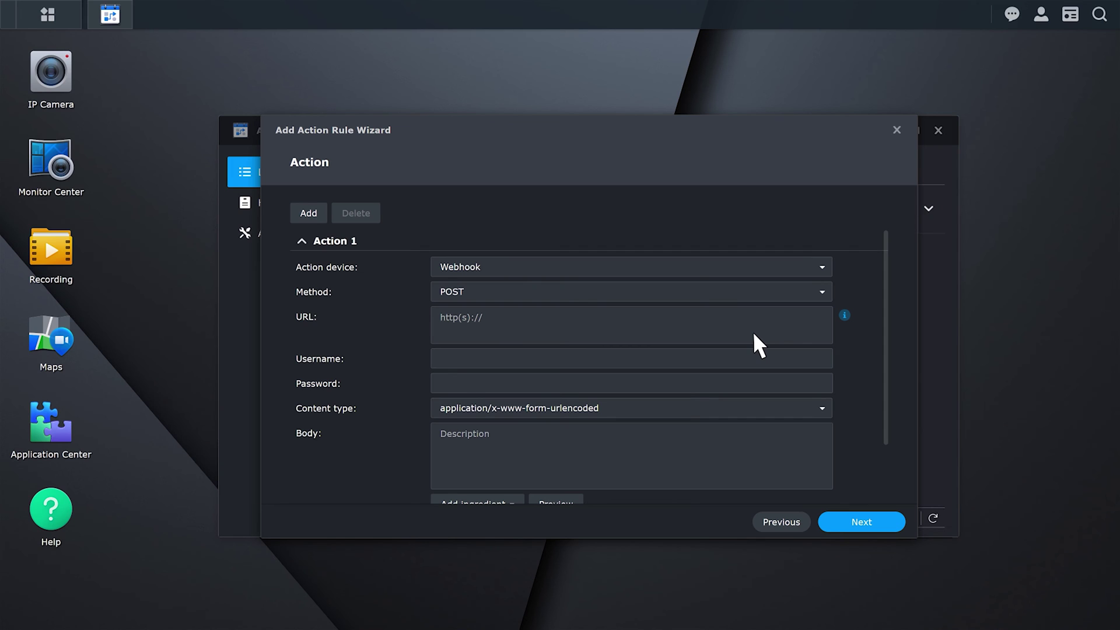
- Paste the Chat webhook URL as target and the JSON payload with event time, name and face thumbnail as body
{"action": "key", "text": "ctrl+v"}
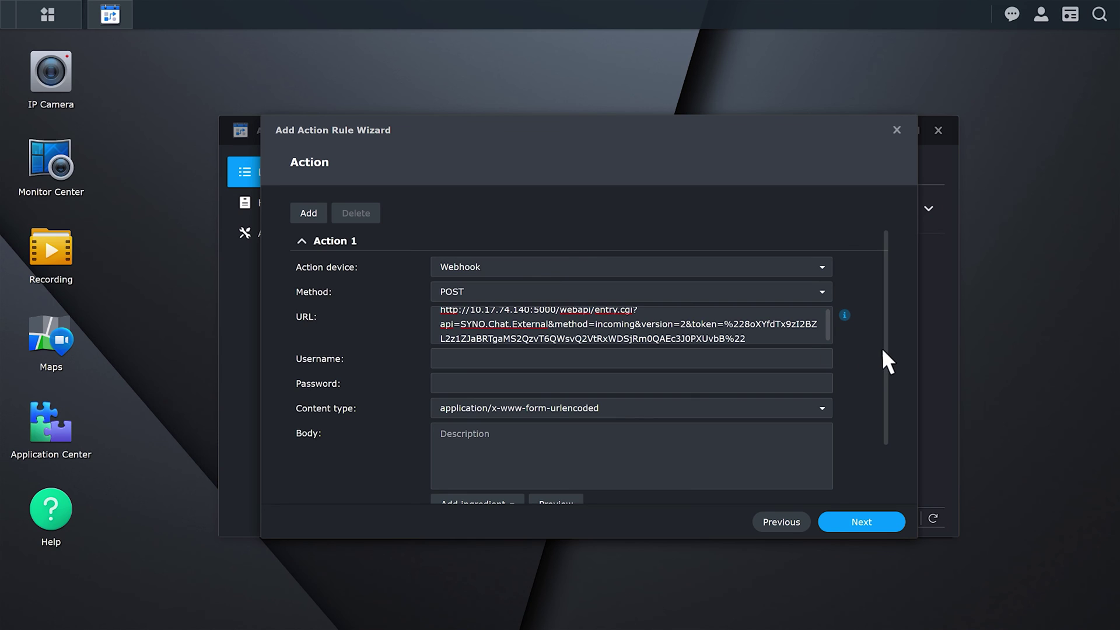
{"action": "scroll", "coordinate": [882, 350], "scroll_direction": "down", "scroll_amount": 2}
{"action": "left_click", "coordinate": [743, 376]}
{"action": "key", "text": "ctrl+v"}
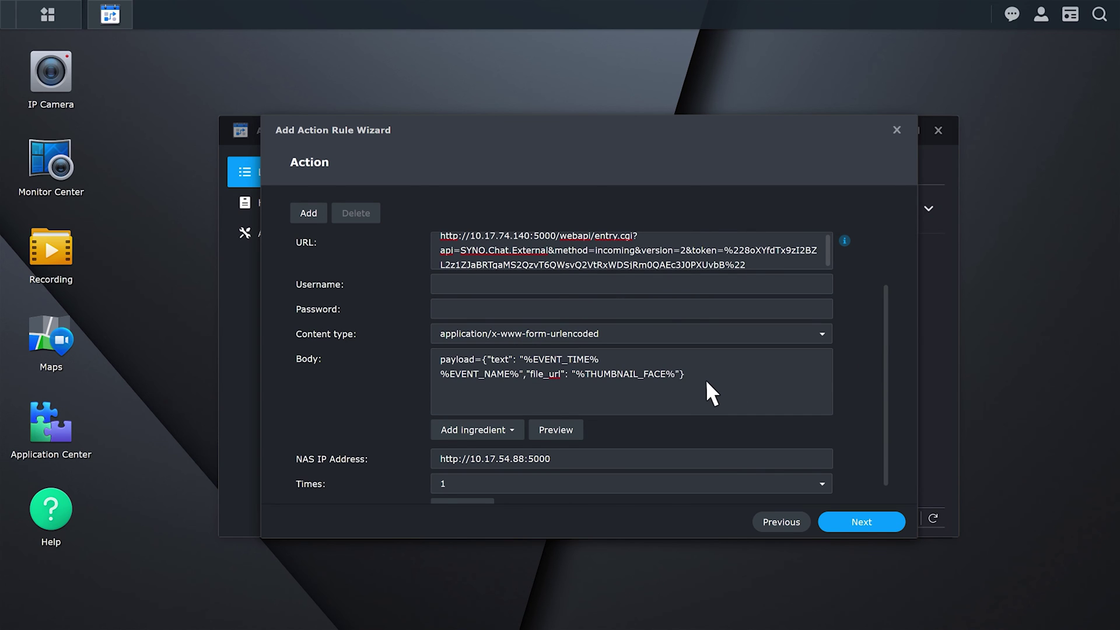
{"action": "left_click", "coordinate": [511, 432]}
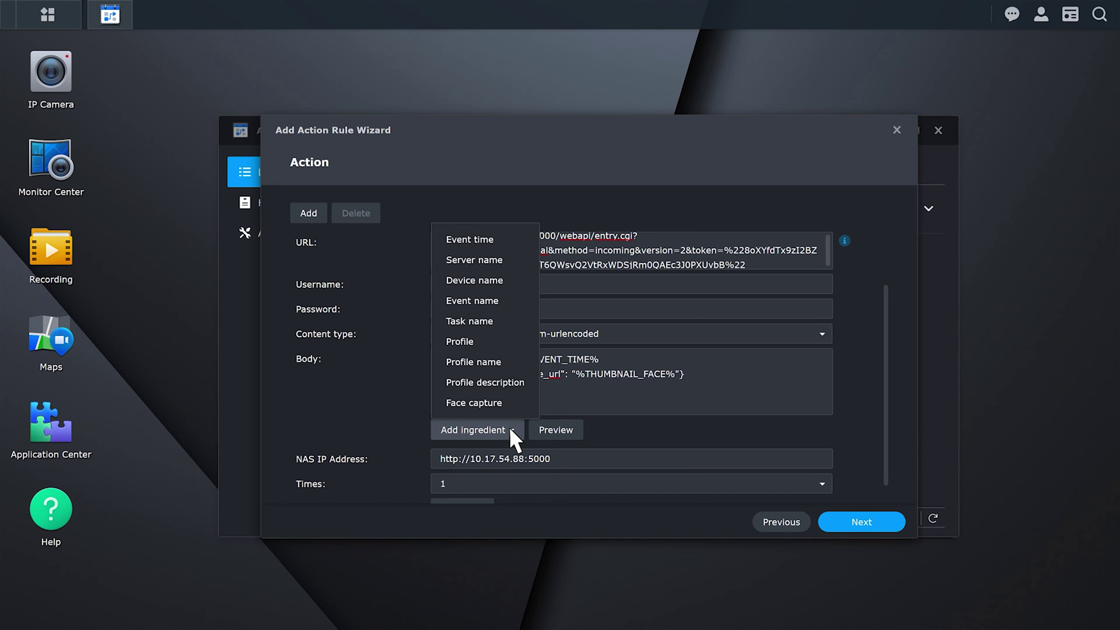
- Test-send the webhook and confirm the response shows HTTP status 200
{"action": "left_click", "coordinate": [509, 430]}
{"action": "scroll", "coordinate": [886, 435], "scroll_direction": "down", "scroll_amount": 1}
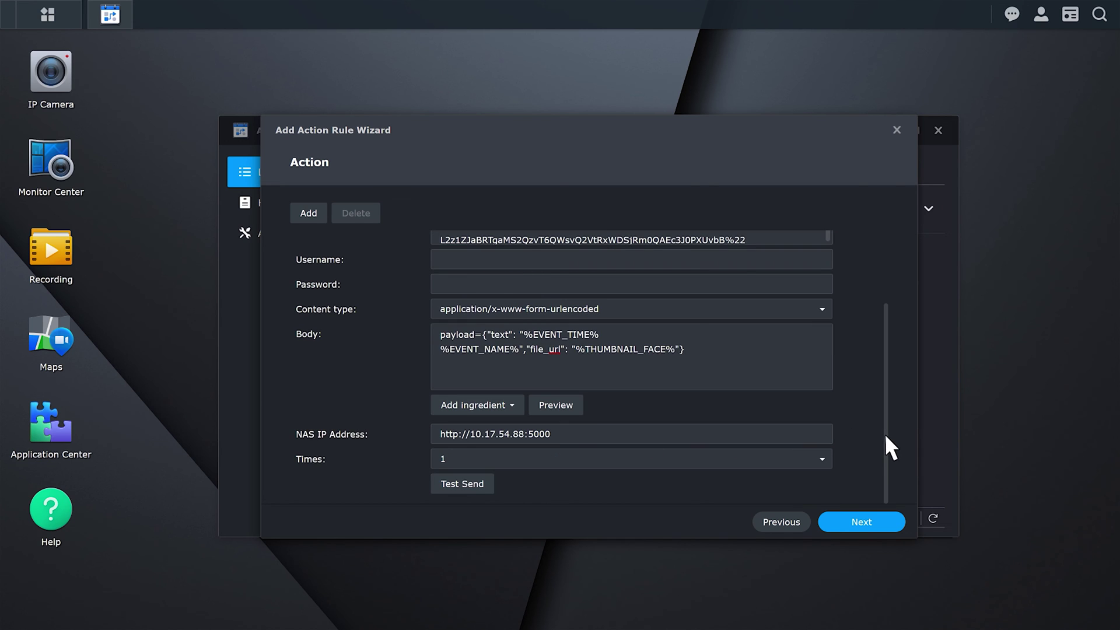
{"action": "left_click", "coordinate": [476, 485]}
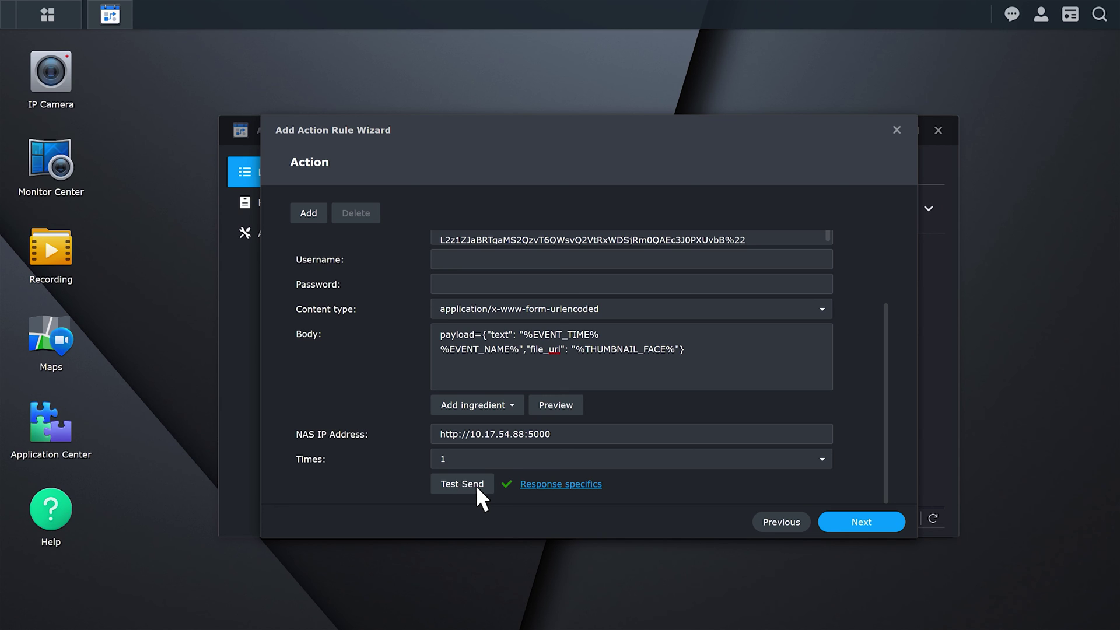
{"action": "left_click", "coordinate": [563, 484]}
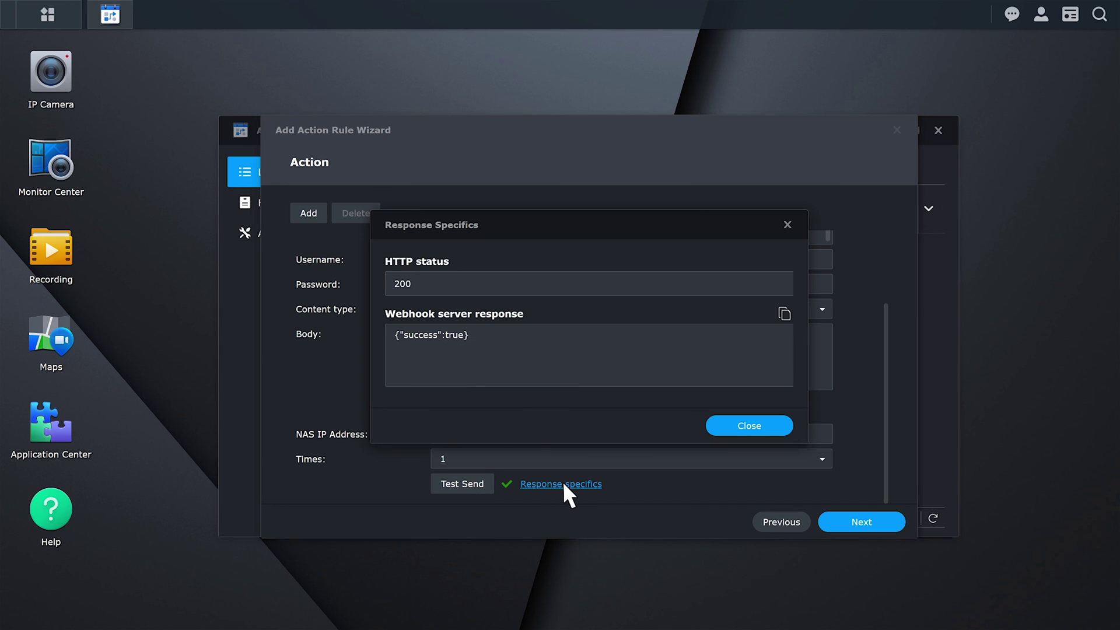
{"action": "left_click", "coordinate": [748, 427]}
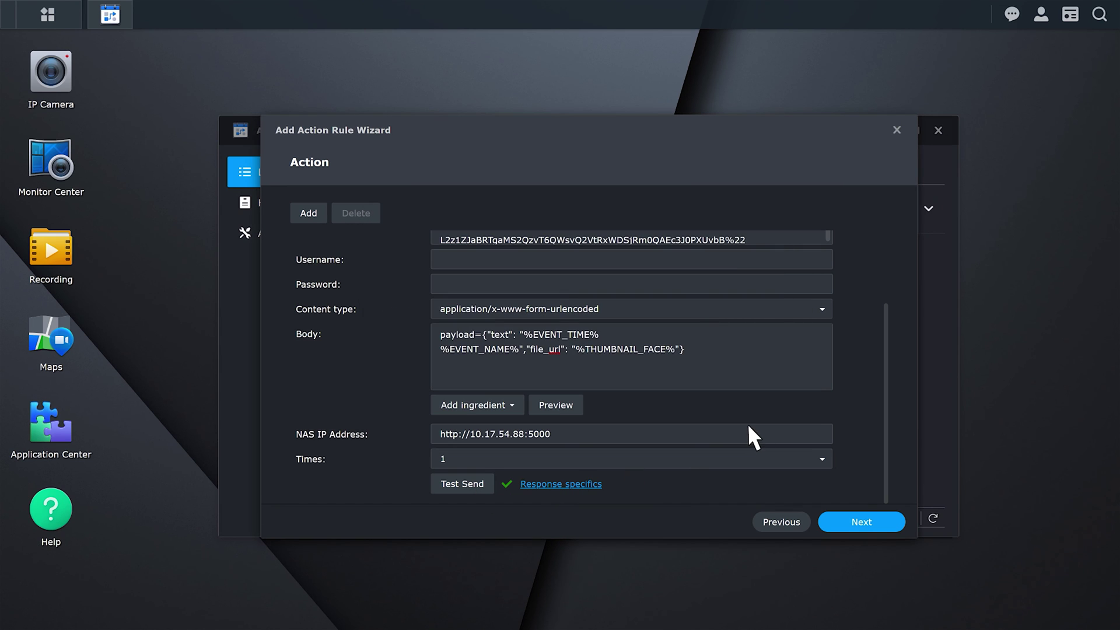
- Limit the schedule to Monday–Friday, about 7:00 to 20:00, and save the rule
{"action": "left_click", "coordinate": [851, 522]}
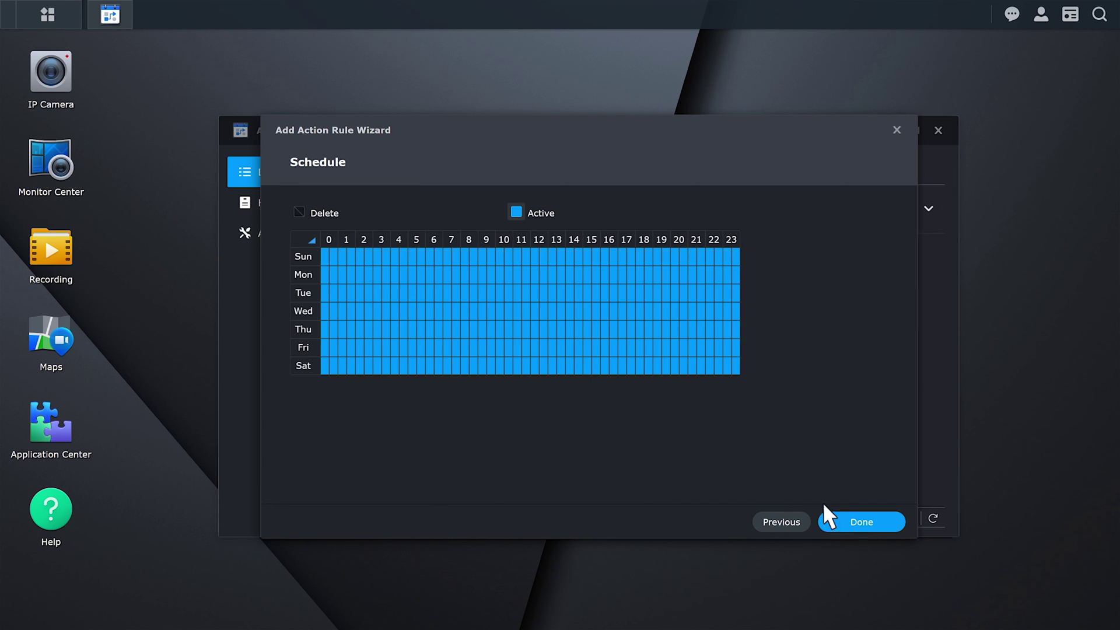
{"action": "left_click", "coordinate": [299, 212]}
{"action": "left_click", "coordinate": [300, 257]}
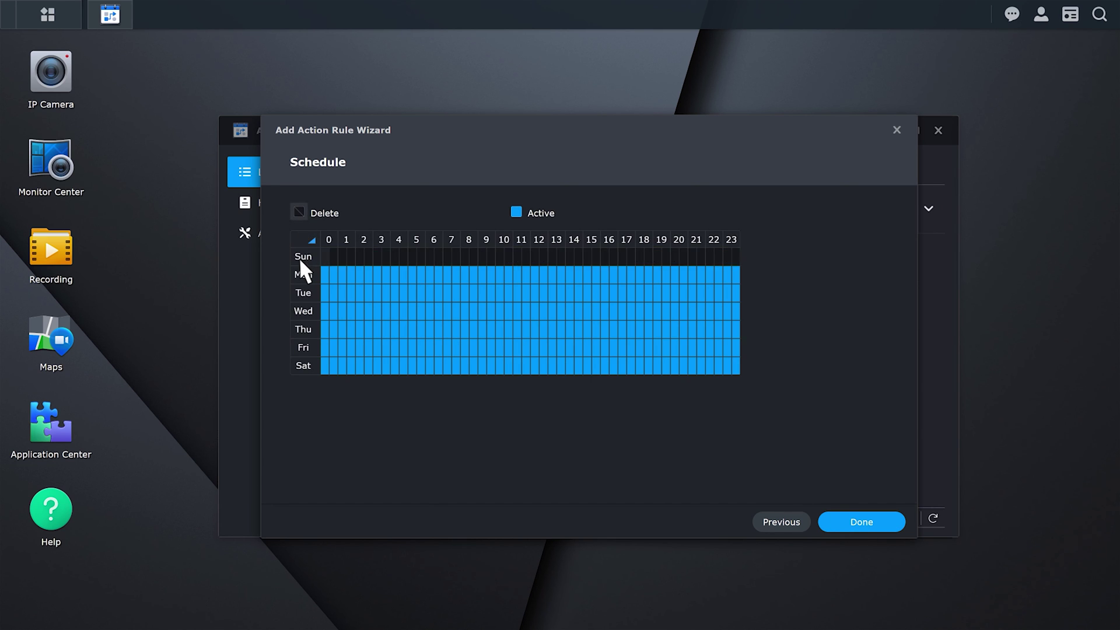
{"action": "left_click", "coordinate": [300, 365]}
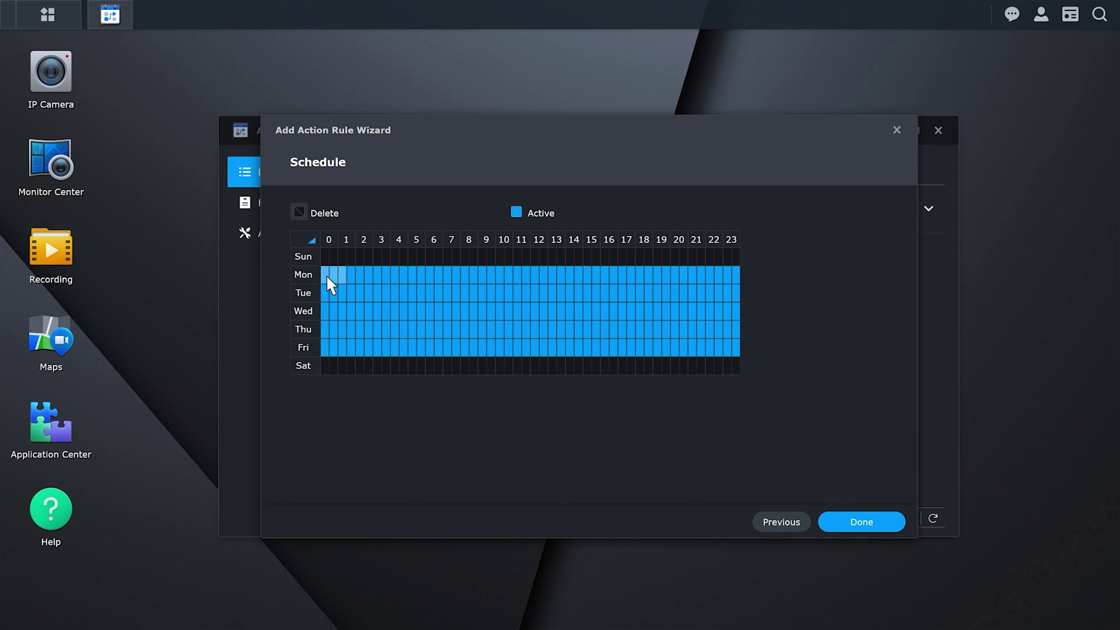
{"action": "left_click_drag", "start_coordinate": [328, 278], "coordinate": [445, 346]}
{"action": "left_click_drag", "start_coordinate": [676, 273], "coordinate": [735, 344]}
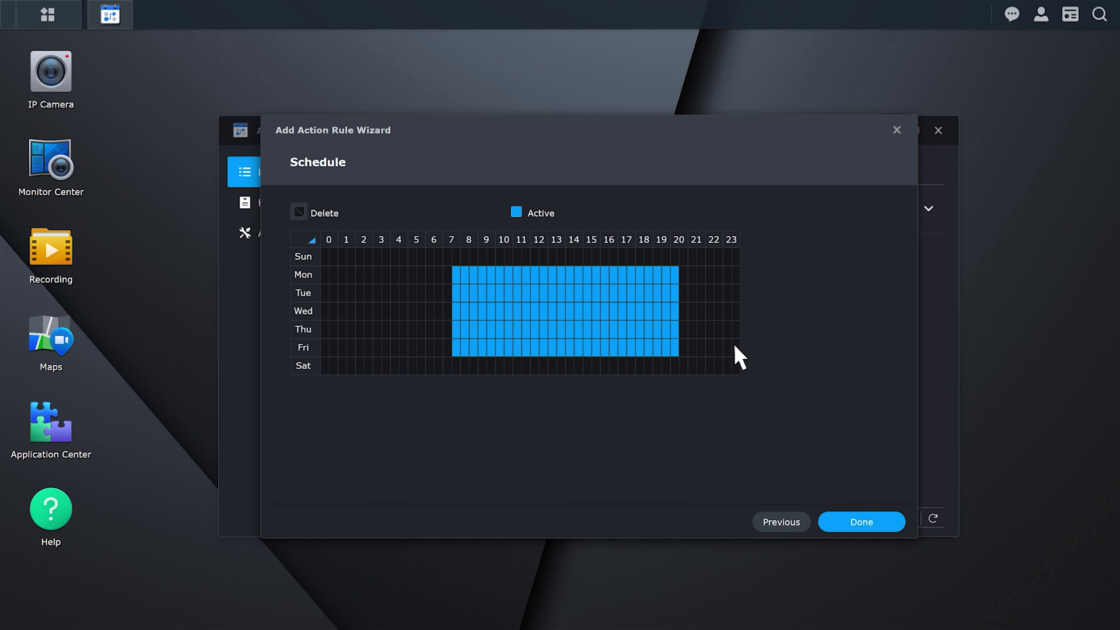
{"action": "left_click", "coordinate": [874, 521]}
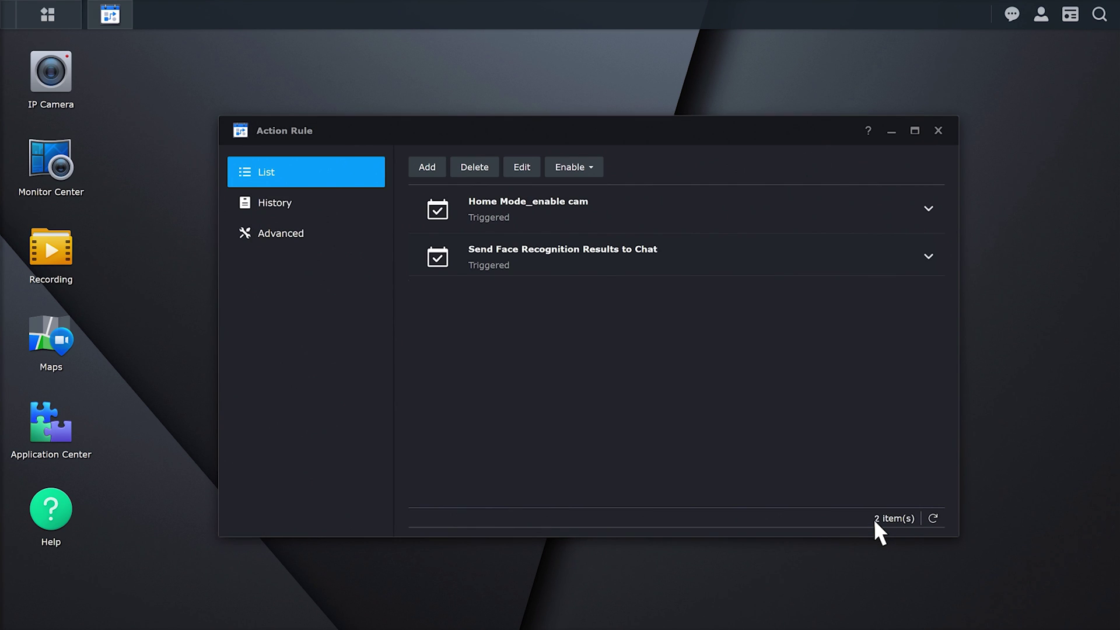